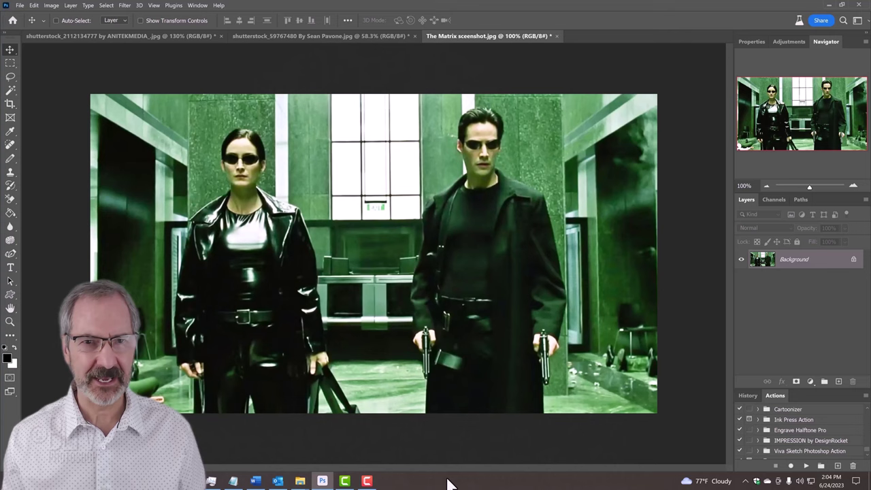
- On the Delmonico's photo, open Image > Adjustments > Match Color and show its Source list
left_click(310, 37)
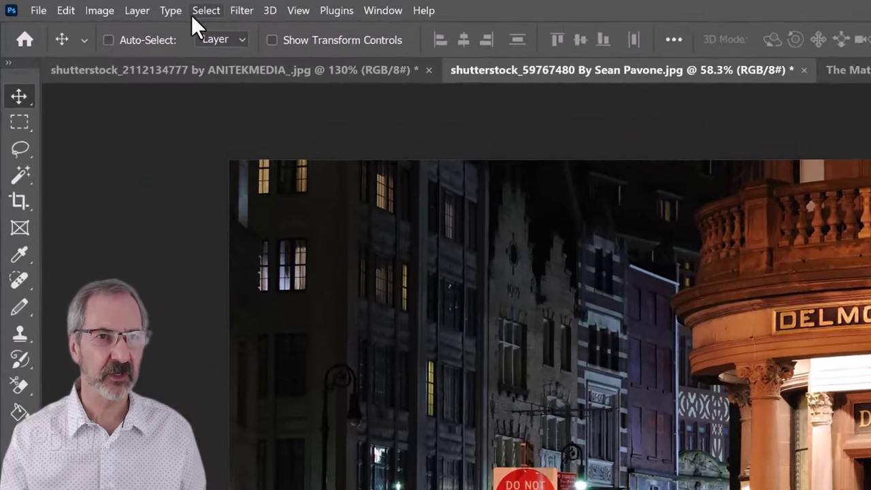
left_click(80, 12)
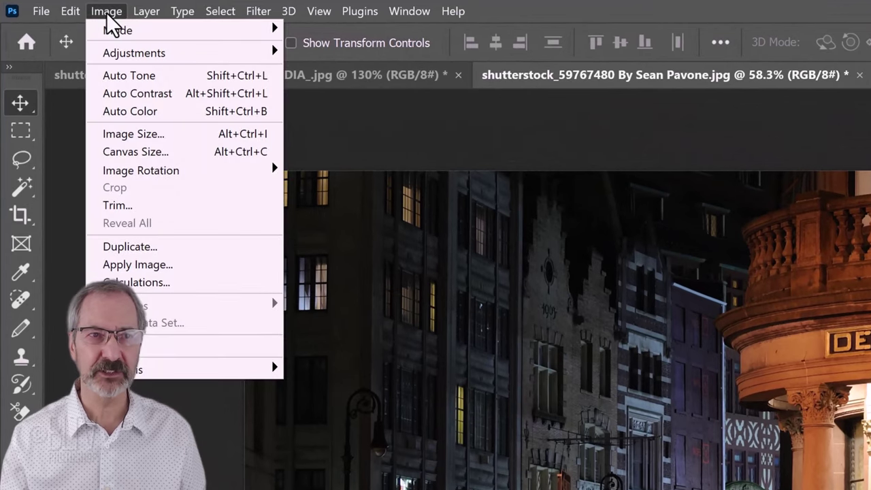
mouse_move(127, 54)
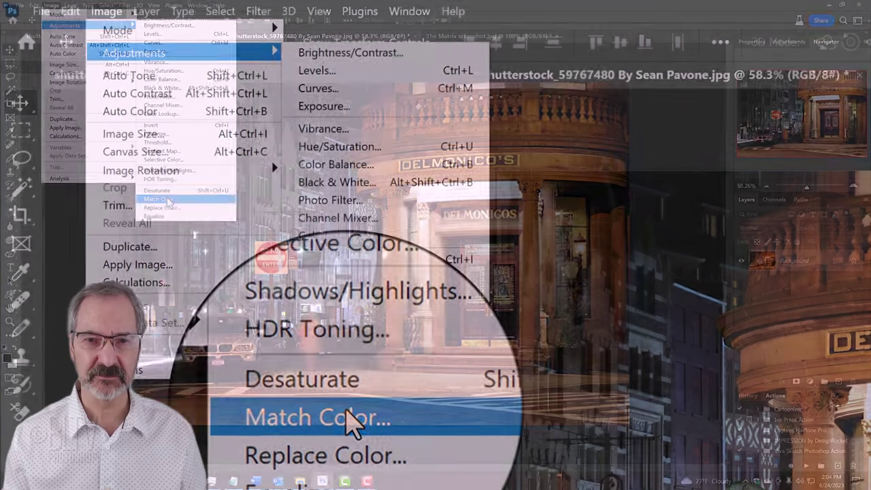
left_click(350, 420)
left_click_drag(496, 96, 379, 119)
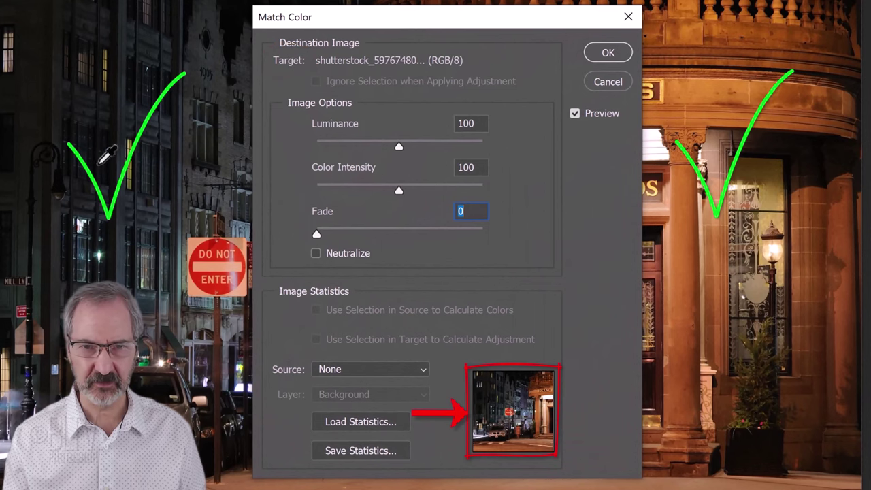
left_click(426, 368)
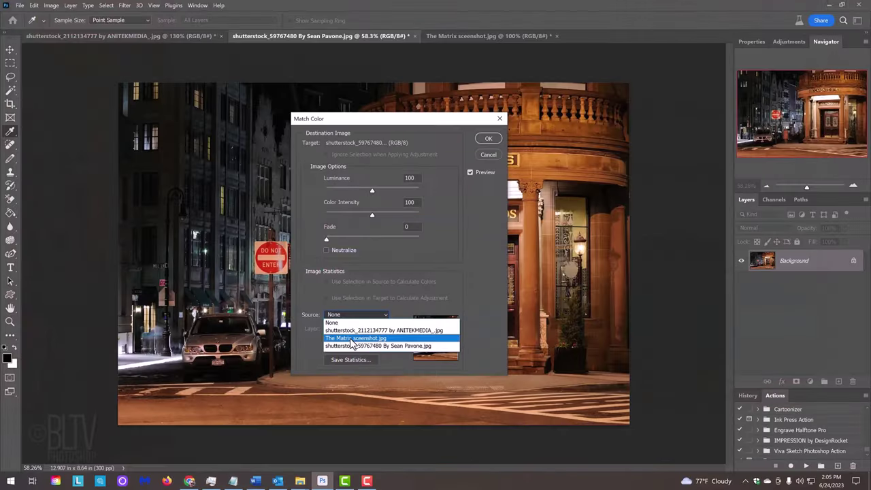
- Use The Matrix sceenshot.jpg as Match Color source, test the sliders, then restore Luminance 100, Intensity 100, Fade 0
left_click(397, 325)
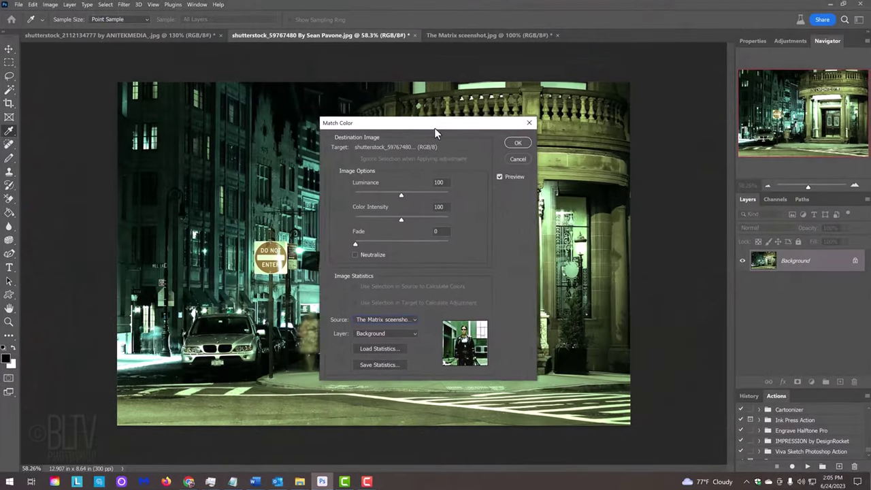
left_click_drag(431, 49, 832, 102)
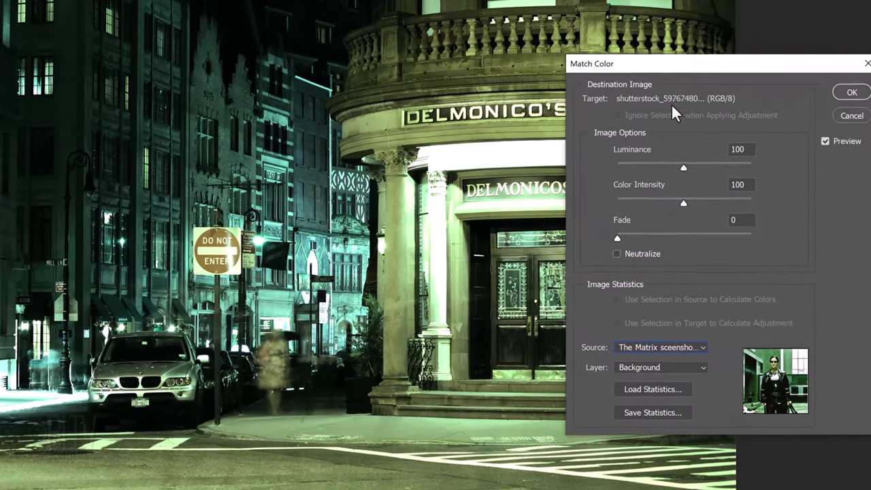
left_click_drag(688, 215, 687, 216)
left_click_drag(612, 160, 603, 163)
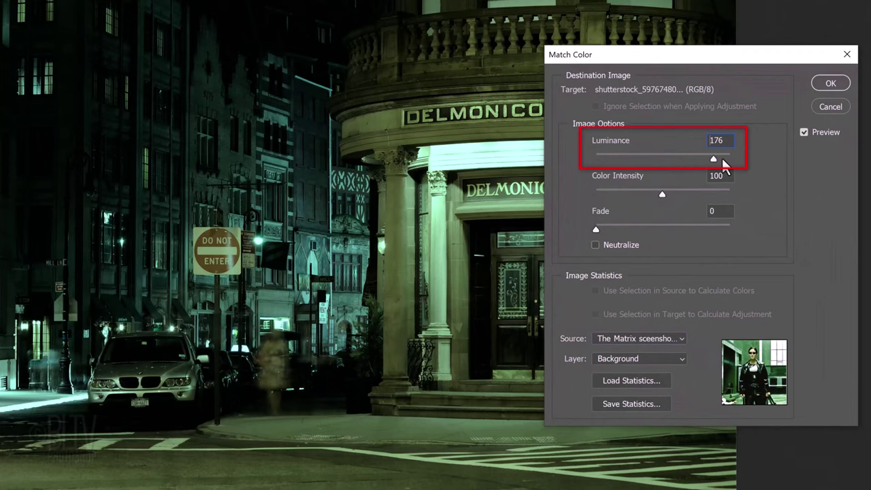
type("100")
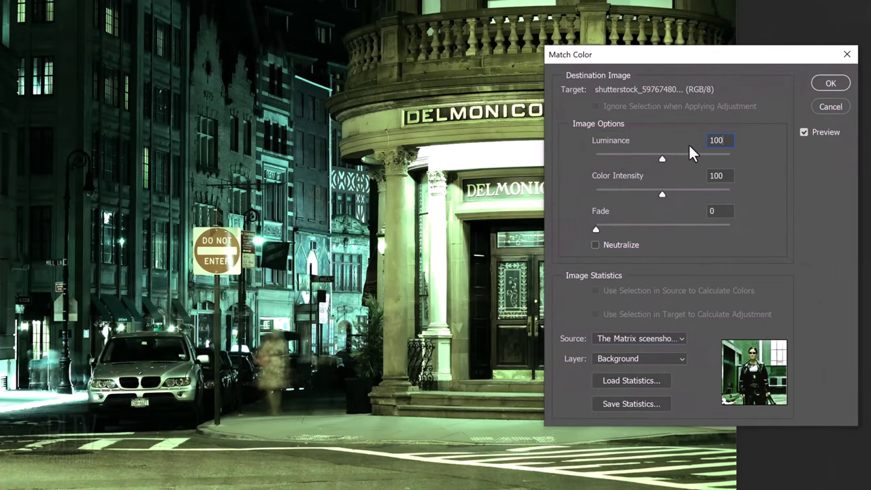
mouse_move(663, 195)
left_mouse_down()
mouse_move(732, 194)
mouse_move(591, 192)
mouse_move(662, 196)
left_mouse_up()
left_click_drag(648, 229, 673, 231)
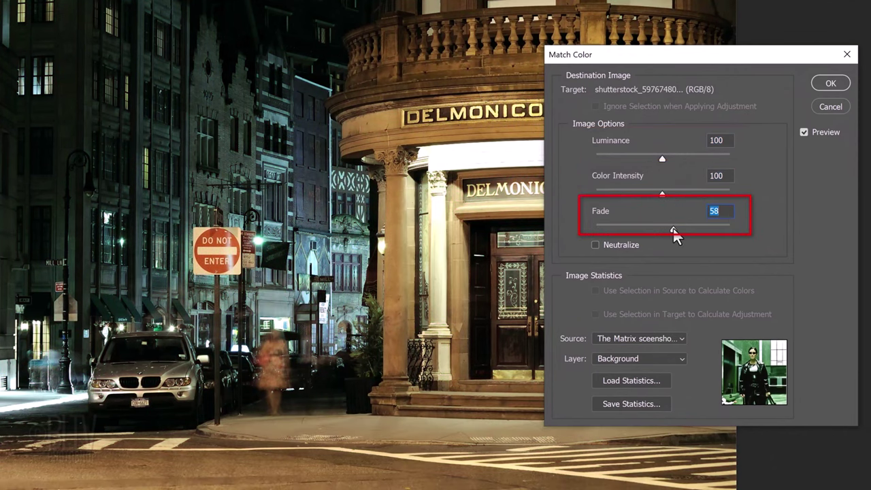
left_click_drag(672, 230, 593, 229)
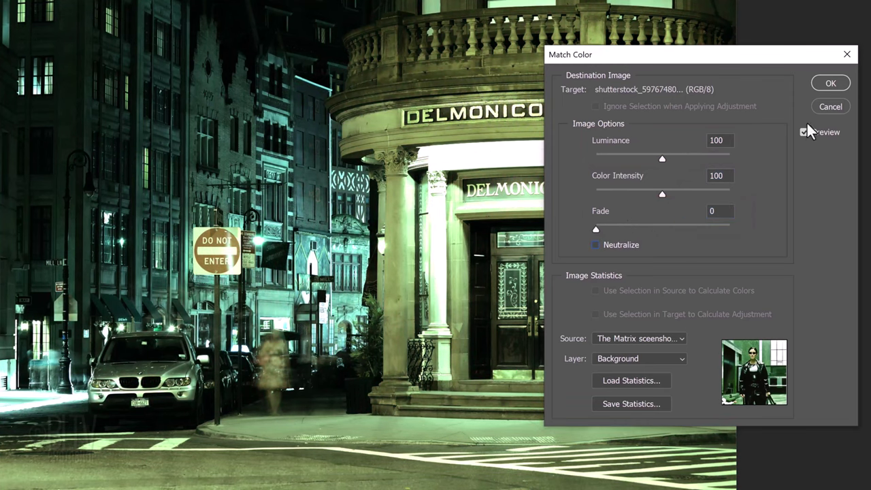
- Cancel Match Color and bring up the File menu's Export options for the Matrix screenshot
left_click(829, 106)
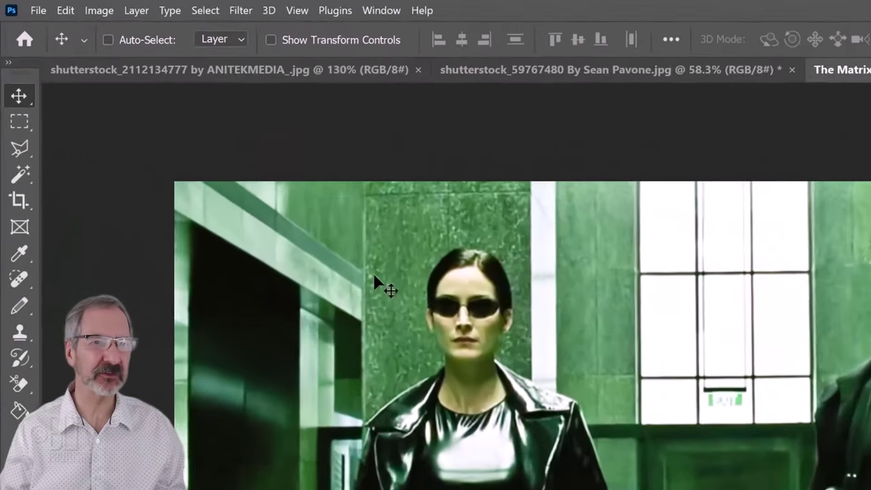
left_click(38, 11)
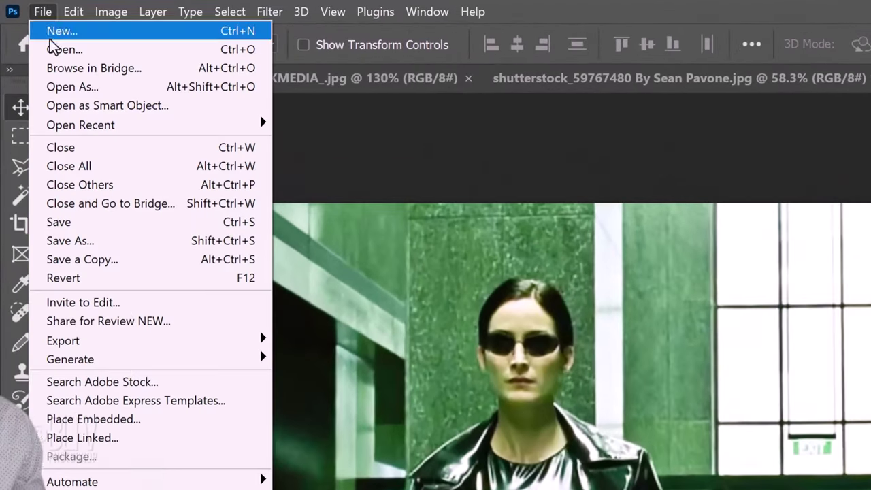
mouse_move(78, 340)
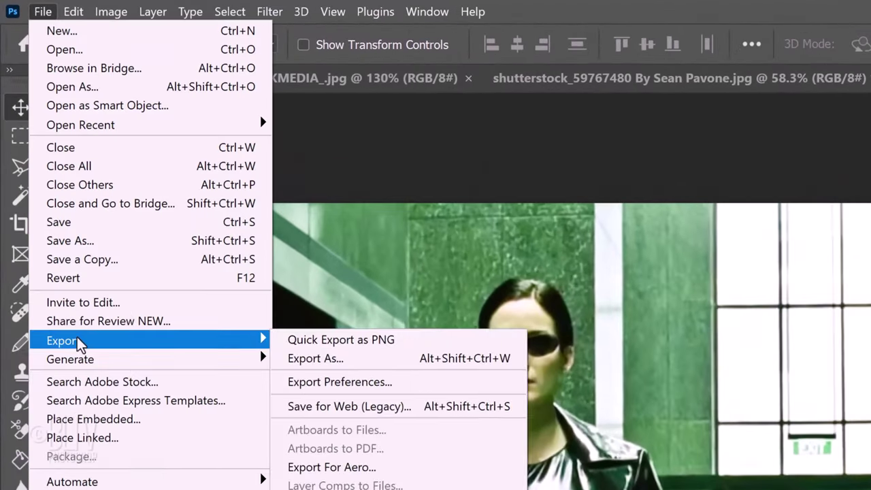
- In Save for Web (Legacy), limit the GIF to 3 colours and check the green palette swatches
left_click(350, 406)
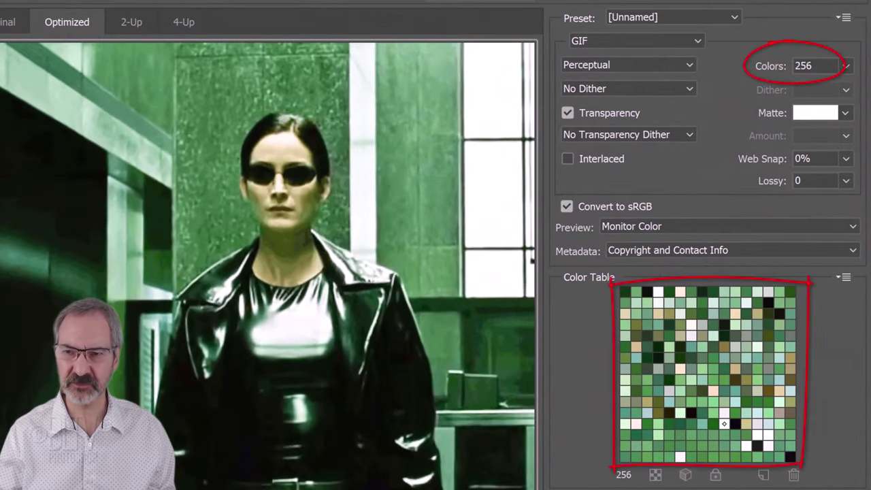
type("3")
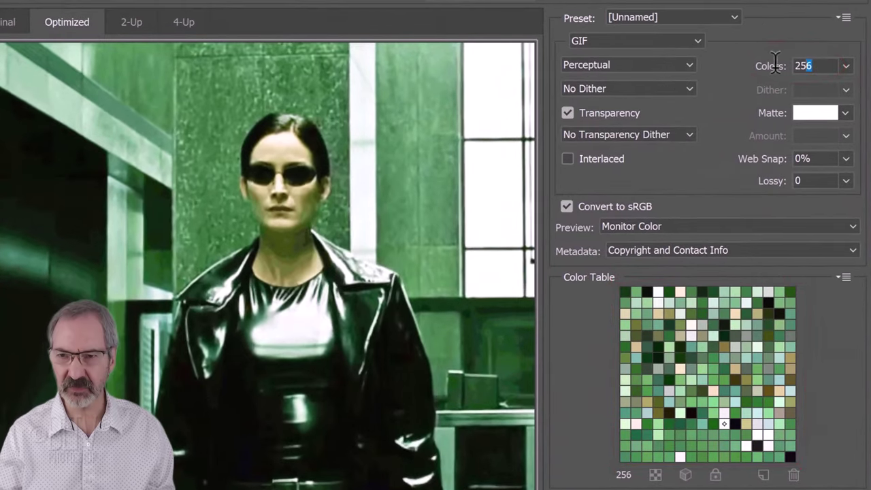
key("Return")
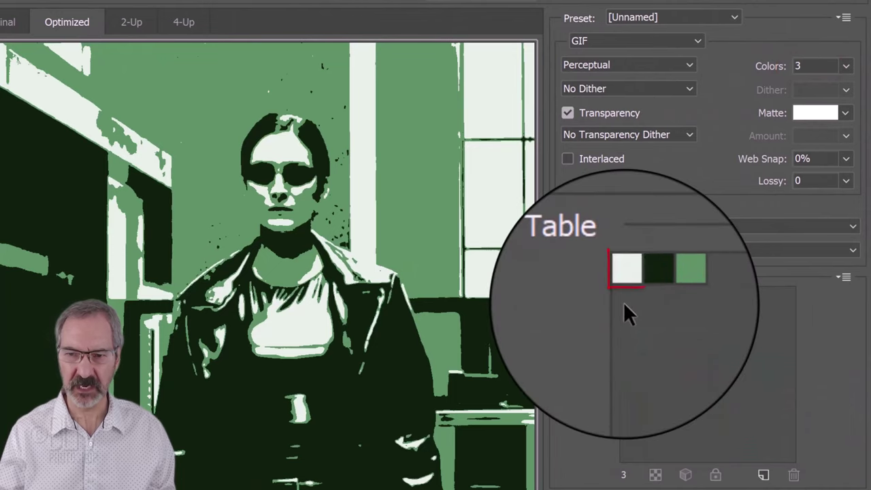
left_click(635, 296)
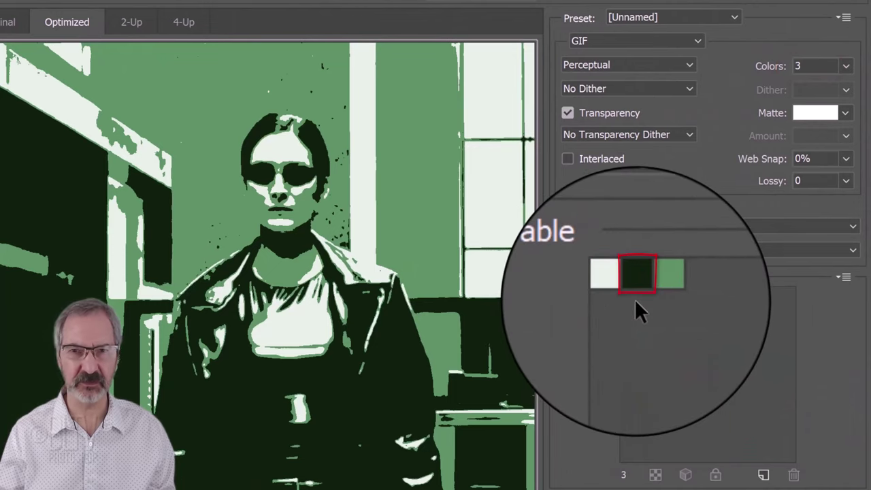
left_click(645, 296)
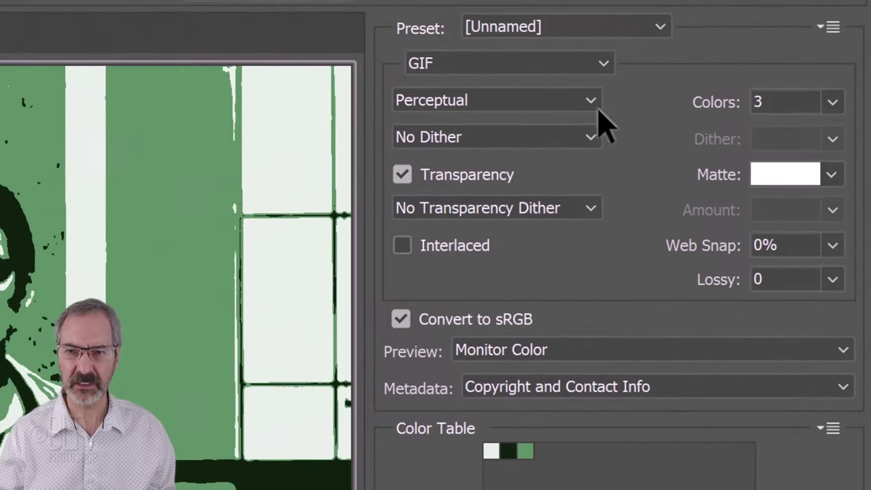
- Keep Perceptual reduction and No Dither, and save the GIF to the Desktop as The-Matrix-sceenshot
left_click(688, 64)
left_click(591, 111)
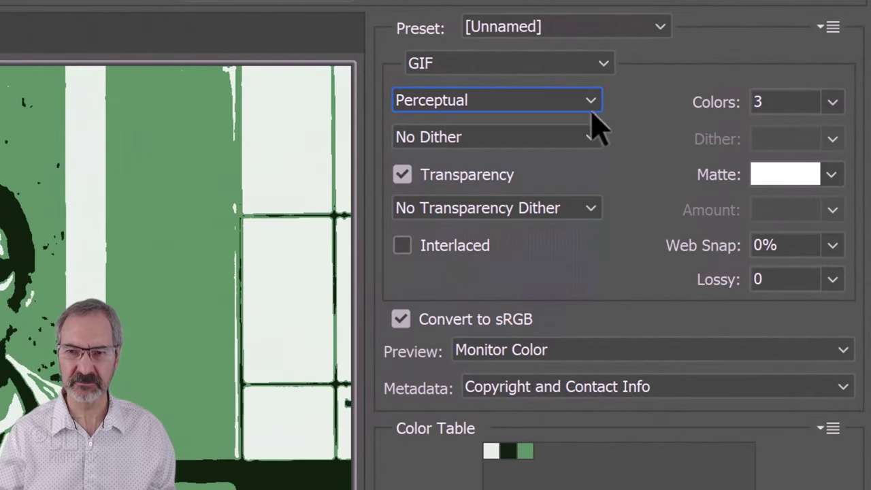
left_click(590, 138)
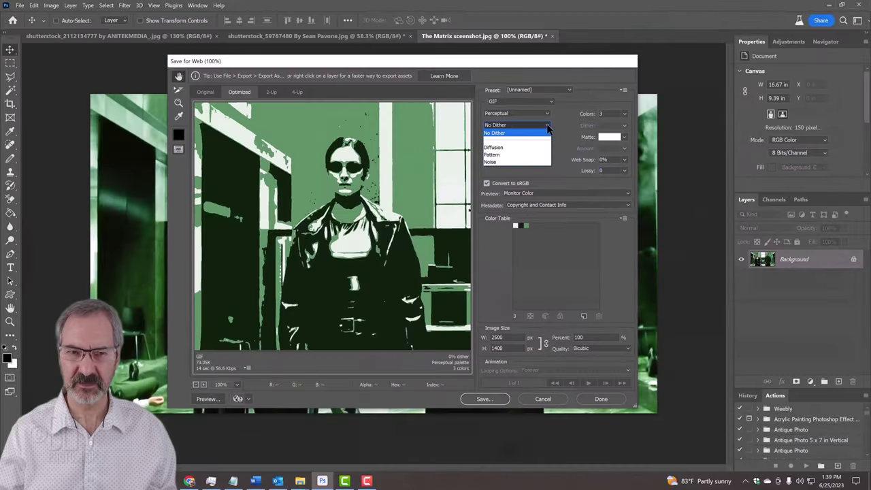
left_click(578, 303)
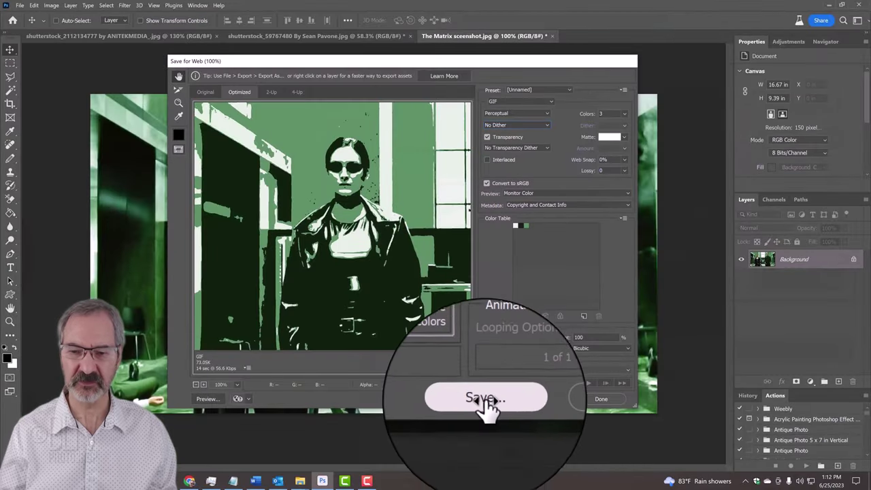
left_click(485, 400)
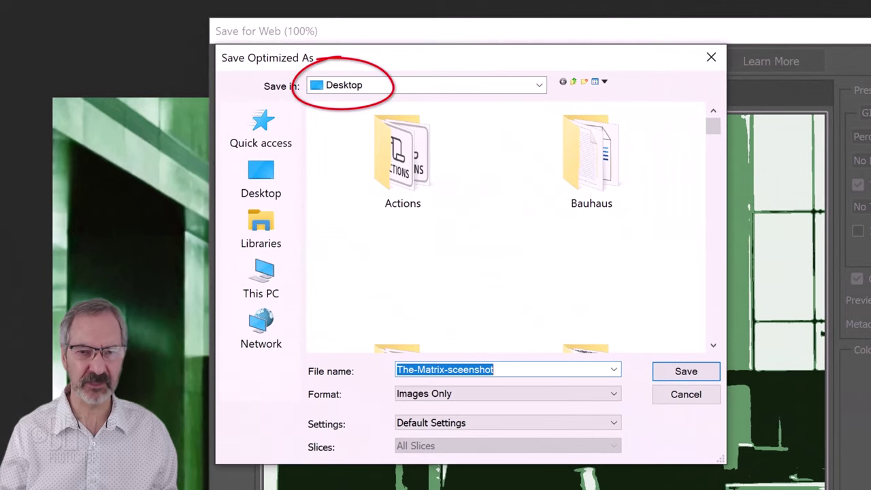
left_click(679, 371)
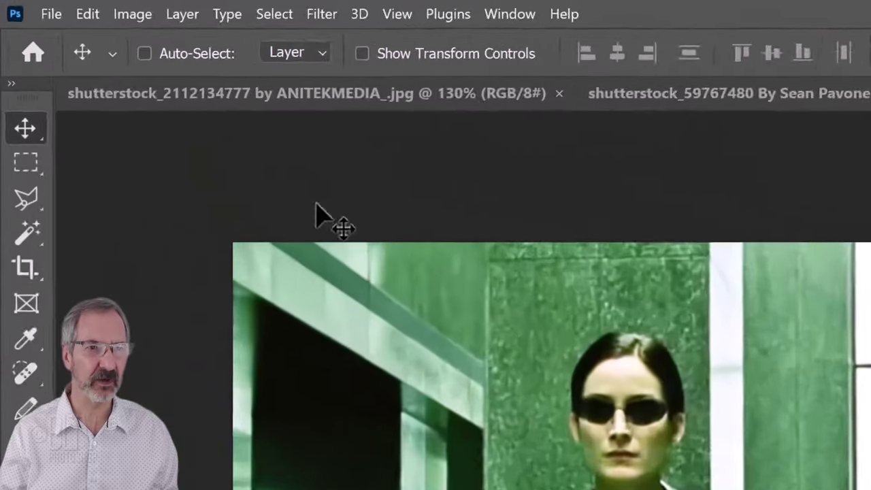
- Open the three-colour The-Matrix-sceenshot GIF file
left_click(19, 5)
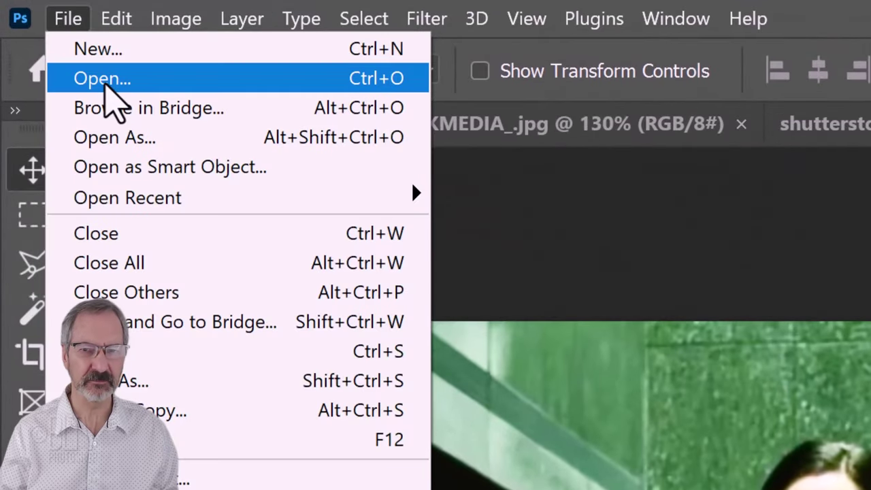
left_click(103, 80)
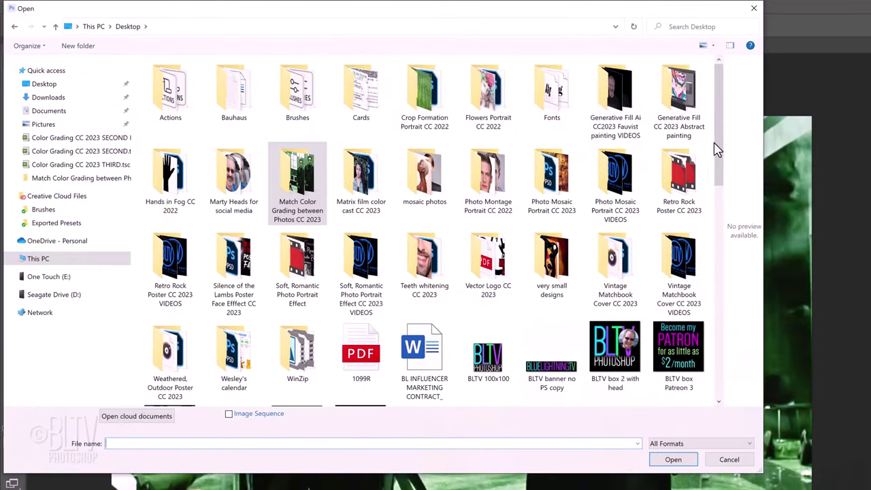
scroll(711, 178, "down", 2)
scroll(710, 178, "down", 7)
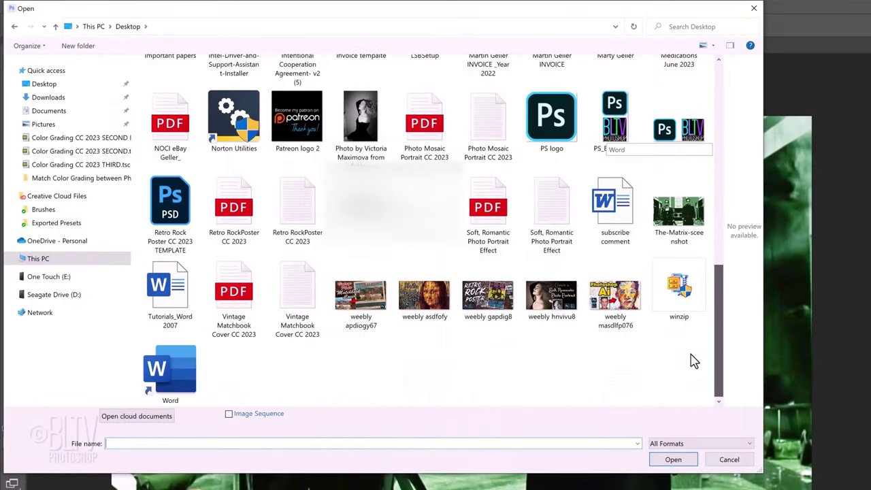
left_click(679, 276)
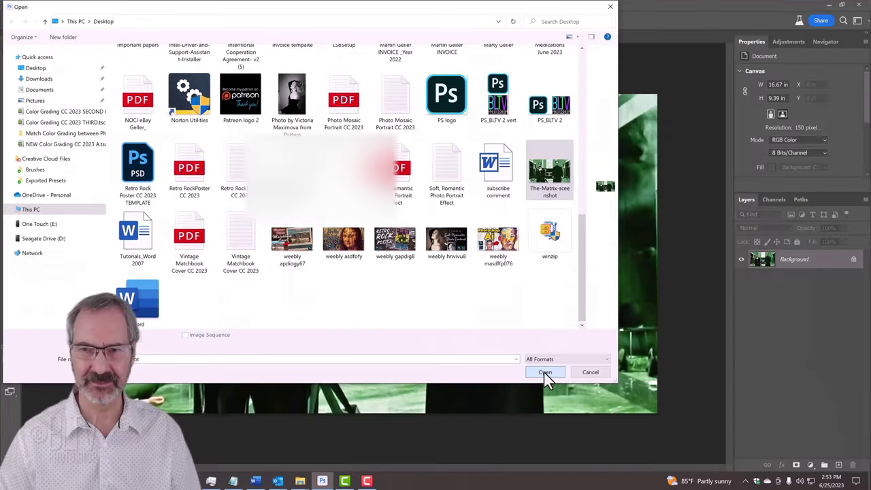
left_click(674, 457)
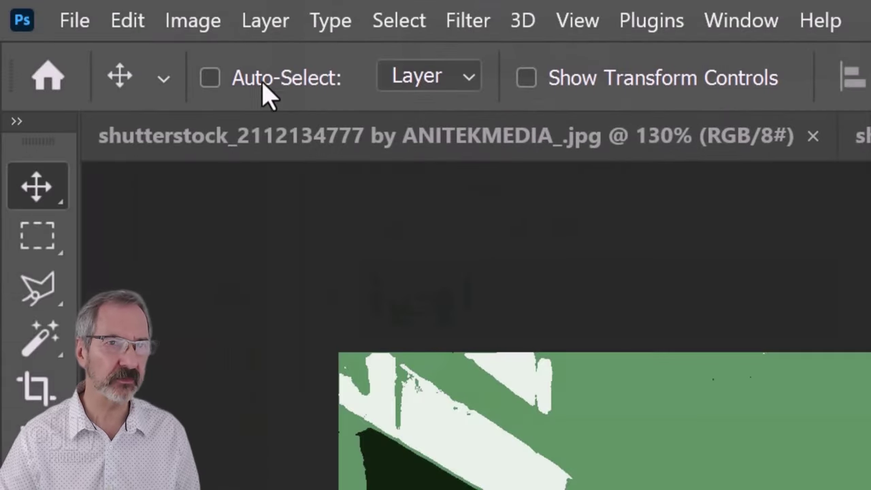
- Convert the Matrix GIF to RGB Color mode via Image > Mode
left_click(204, 20)
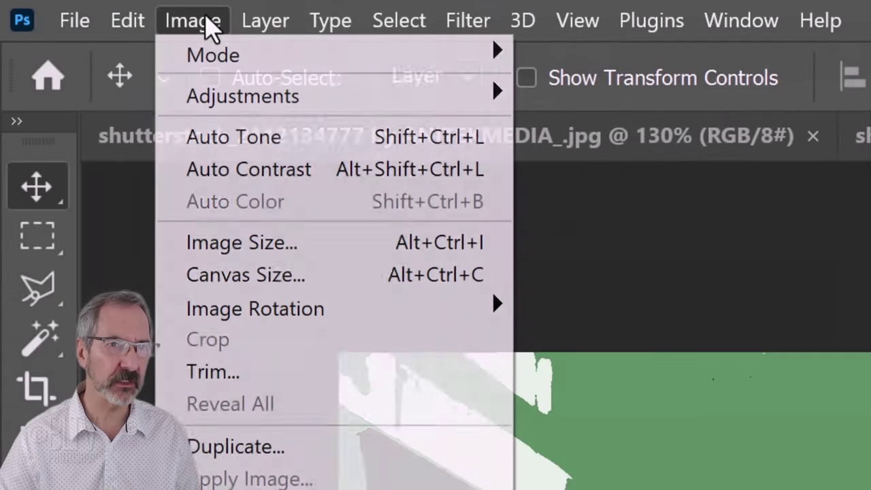
mouse_move(220, 62)
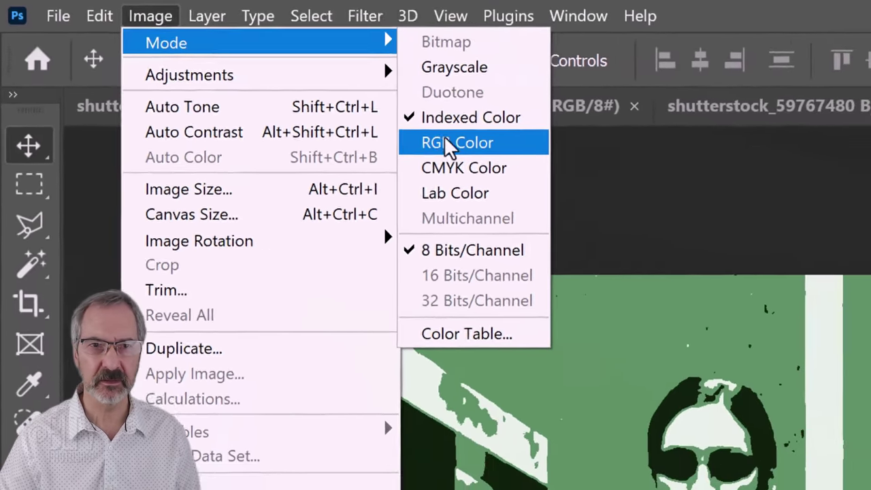
left_click(575, 183)
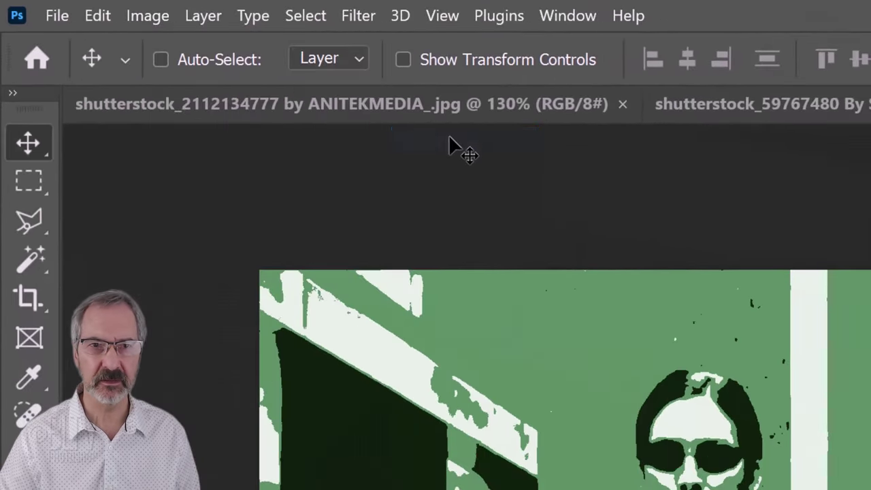
- Copy a rectangular selection around the woman's head onto a new Layer 1
left_click(28, 181)
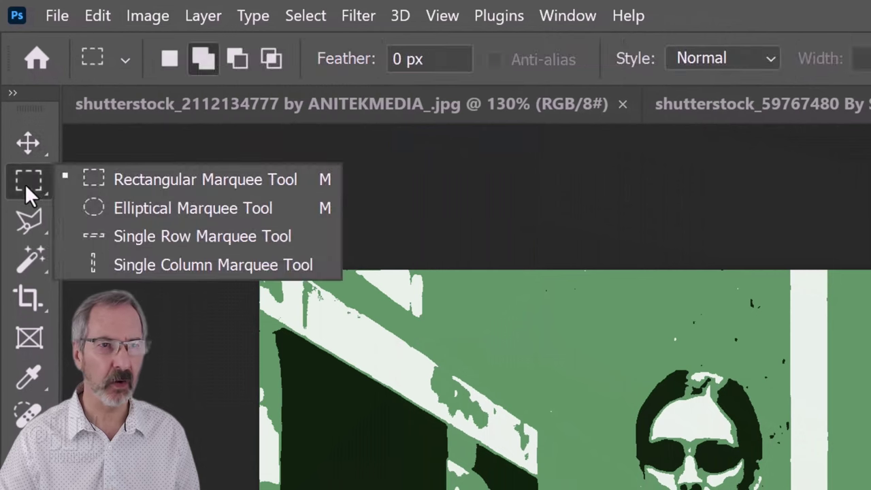
left_click(217, 192)
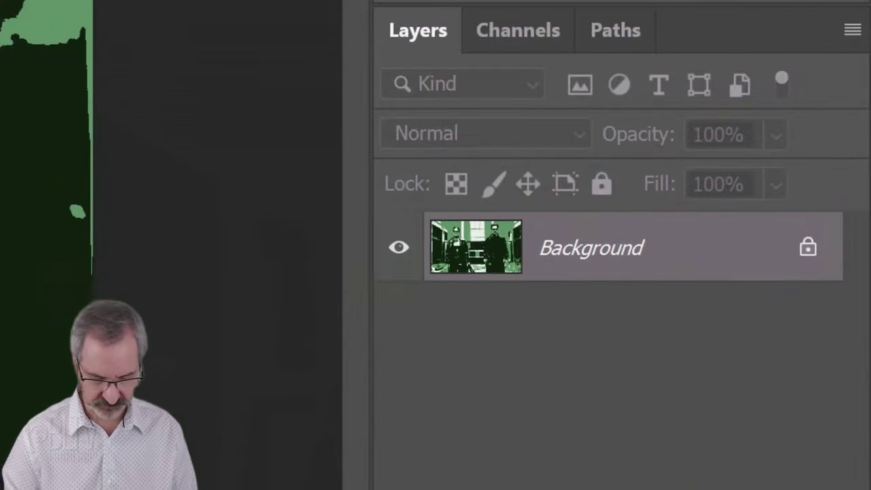
key("ctrl+j")
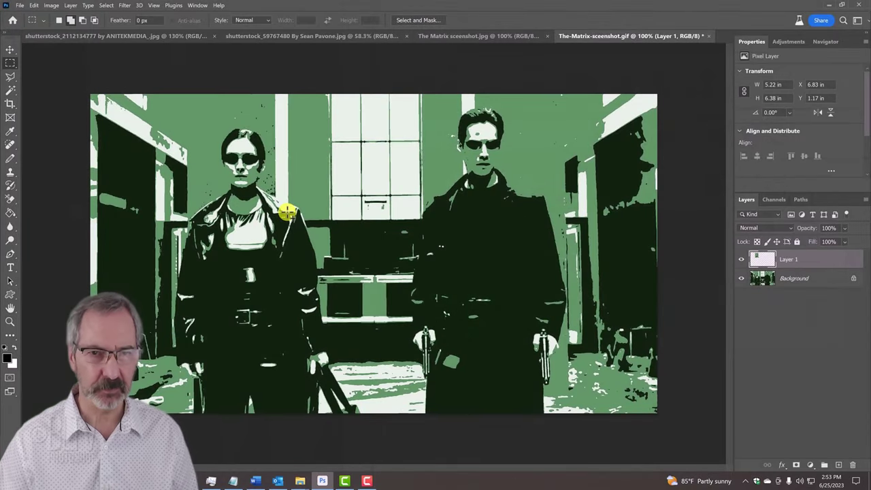
- Move the green head clip Layer 1 into the Delmonico's photo, then select its Background layer
key("v")
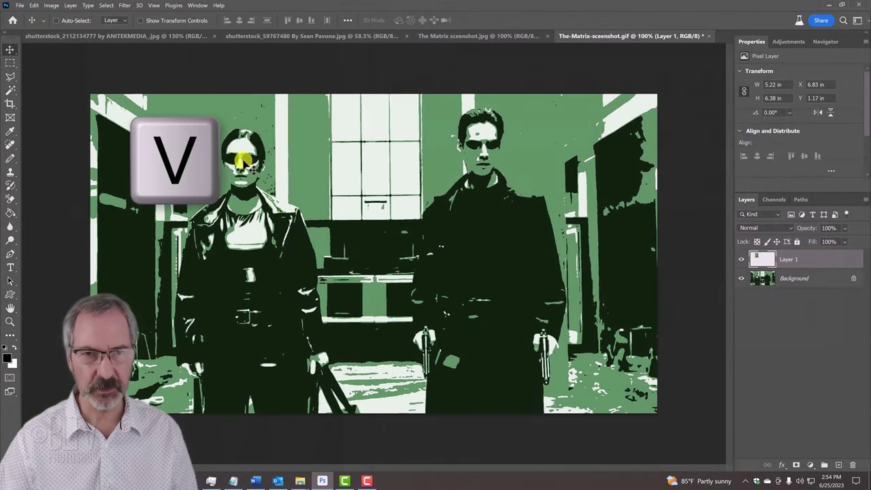
left_click_drag(245, 158, 348, 36)
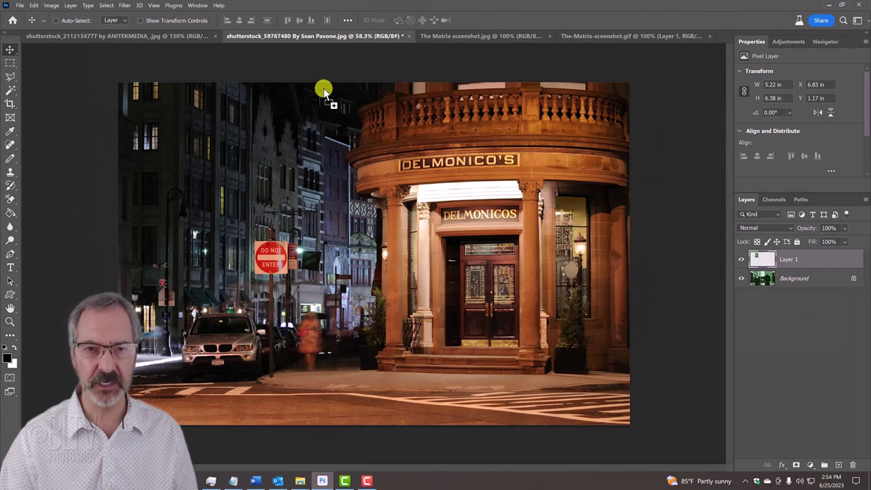
left_click_drag(243, 204, 242, 203)
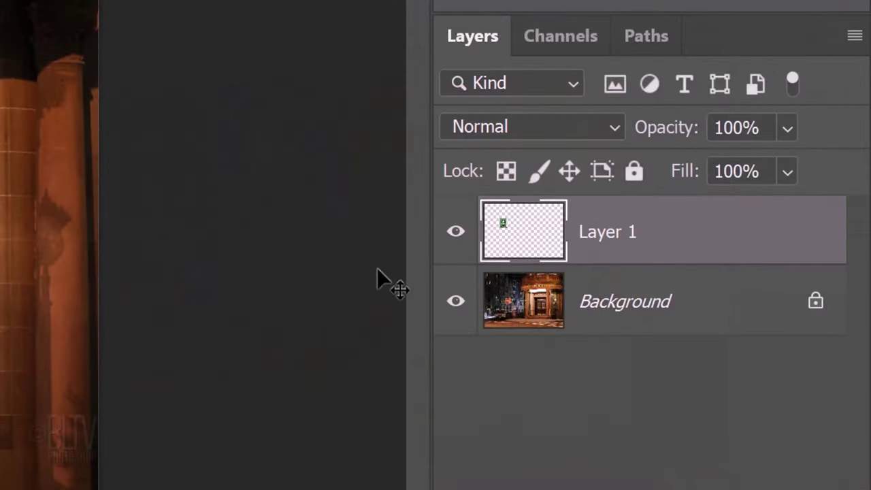
left_click(765, 285)
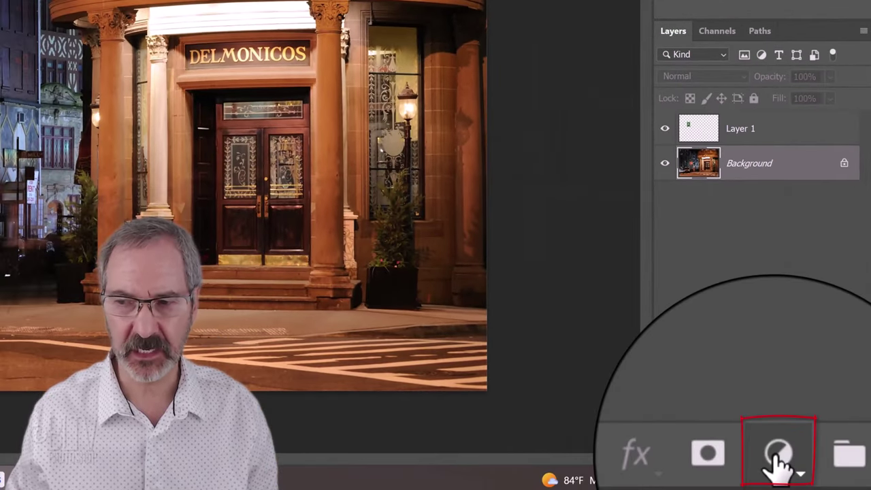
- Add a Curves 1 adjustment layer and enlarge the Properties panel to show its full graph
left_click(775, 454)
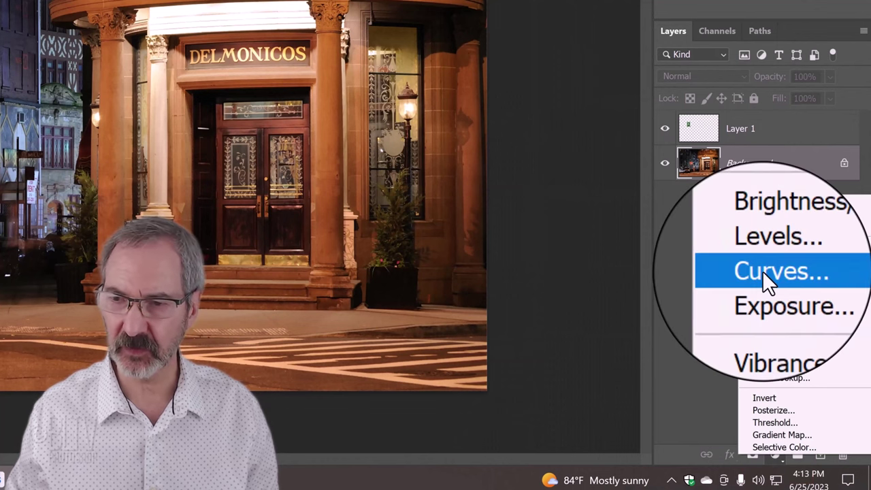
left_click(762, 270)
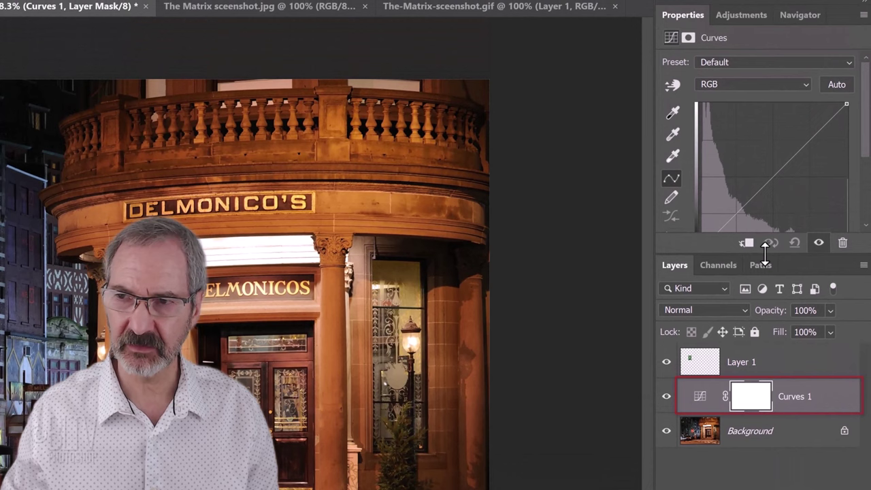
left_click_drag(764, 253, 741, 316)
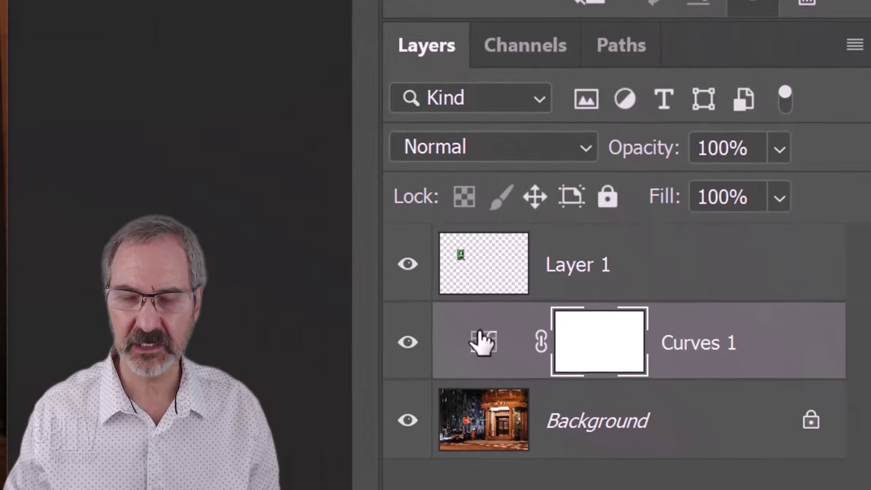
left_click(551, 379)
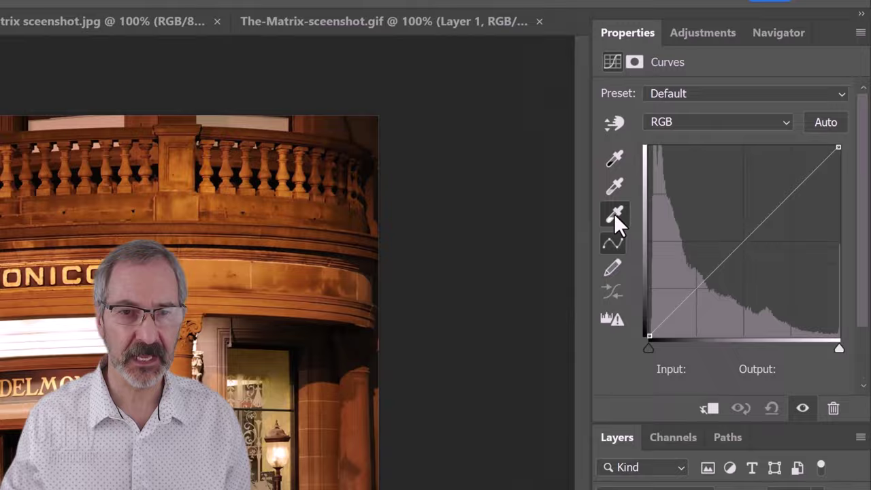
- Set the Curves highlight target from the pale green forehead and the shadow target from the dark green hair (0f1f0e)
double_click(542, 259)
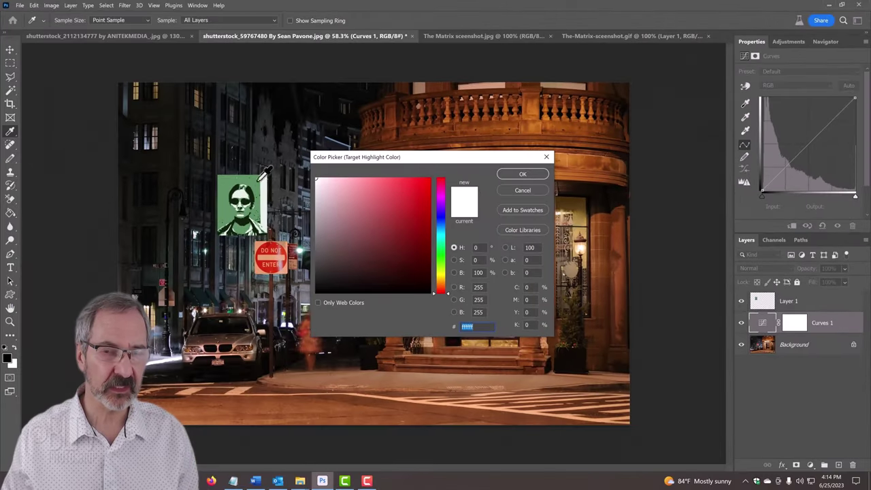
left_click(239, 193)
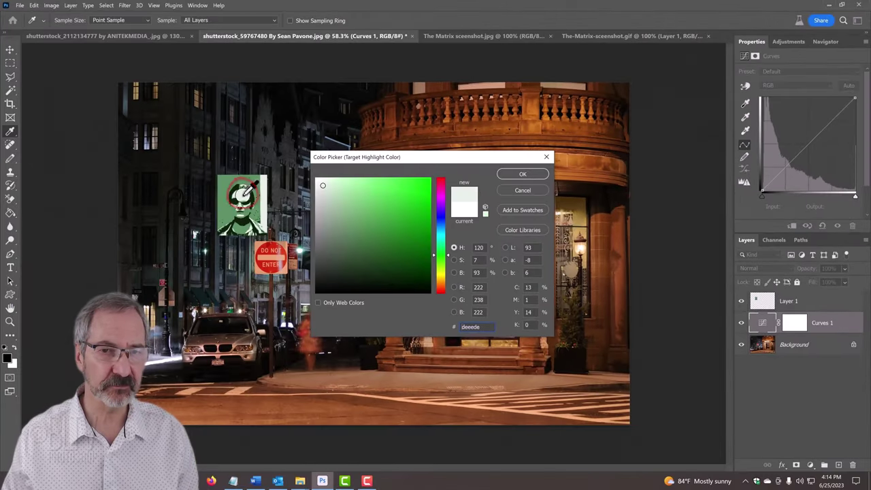
left_click(520, 175)
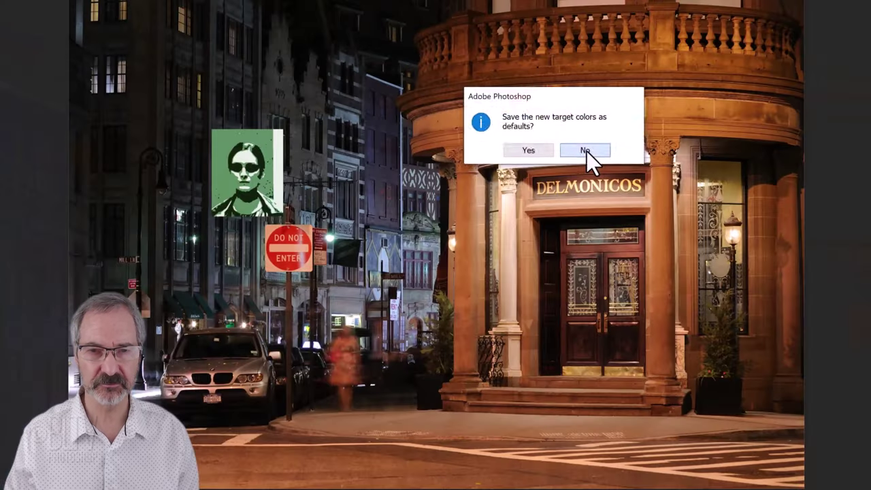
left_click(565, 277)
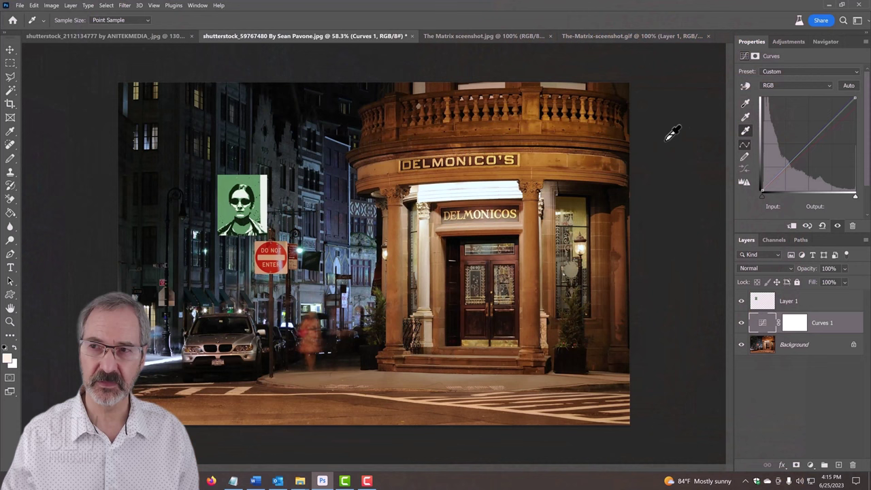
double_click(743, 103)
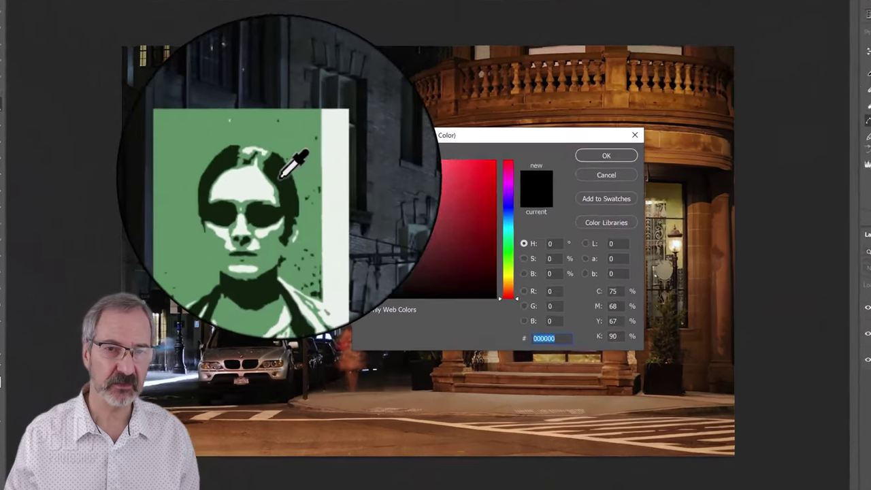
left_click(279, 176)
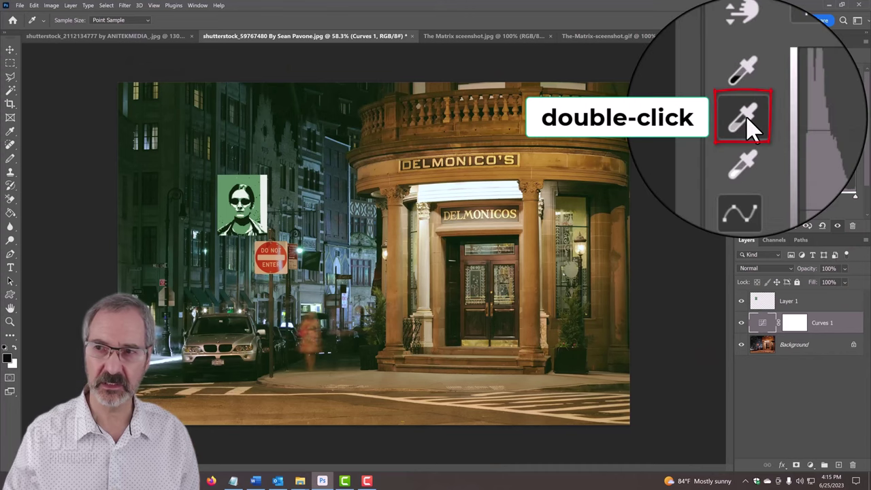
- Use a mid green midtone target, set the grey point on the pavement, and hide Layer 1
double_click(745, 122)
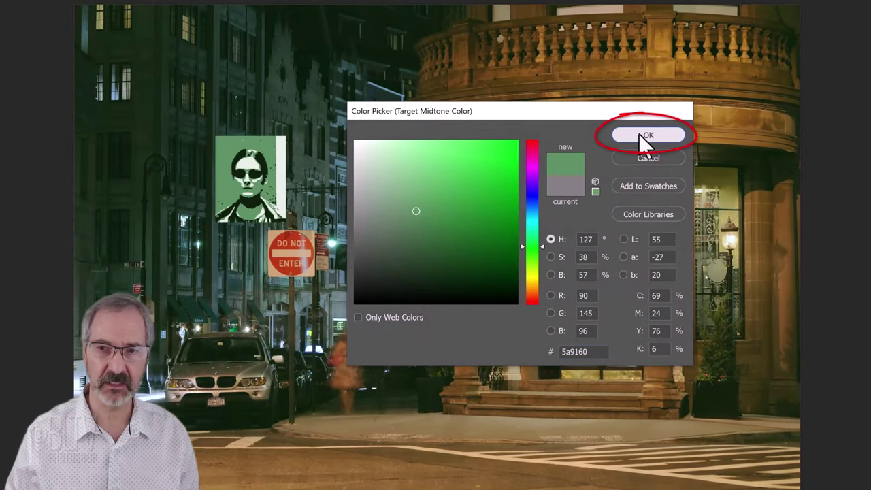
left_click(639, 135)
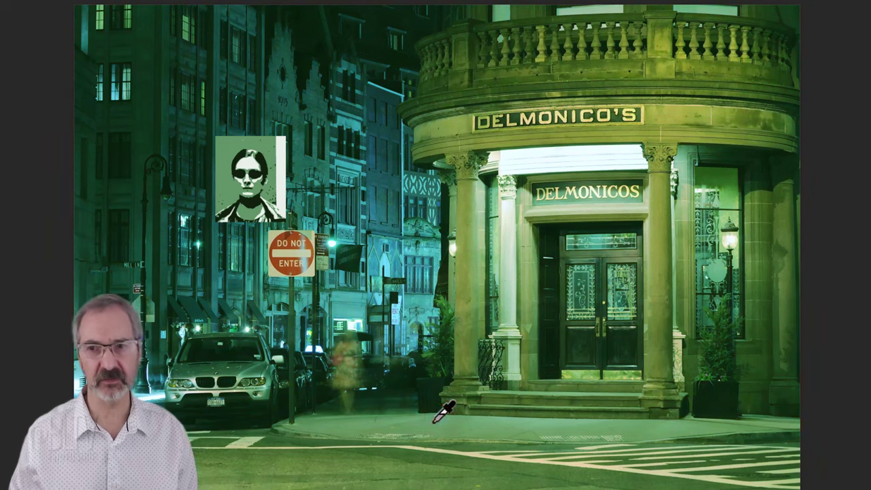
left_click(405, 427)
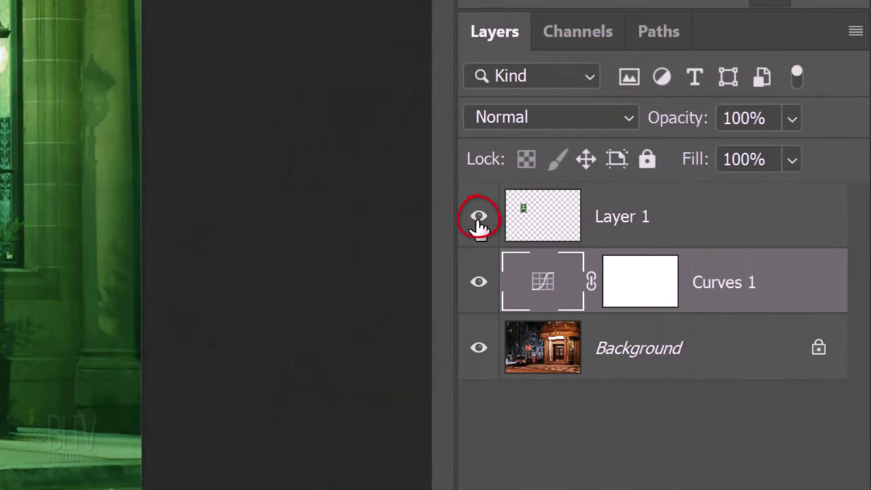
left_click(478, 218)
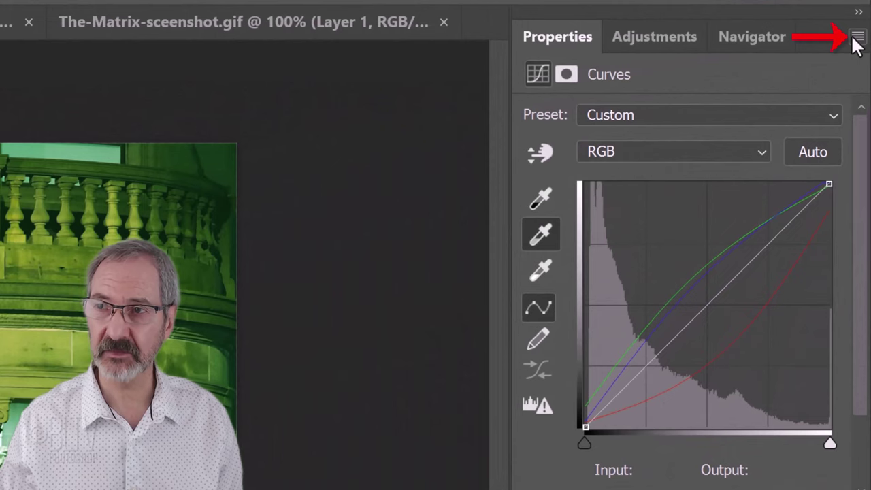
- Choose Save Curves Preset from the Properties panel menu and name the .ACV preset Matrix
left_click(856, 38)
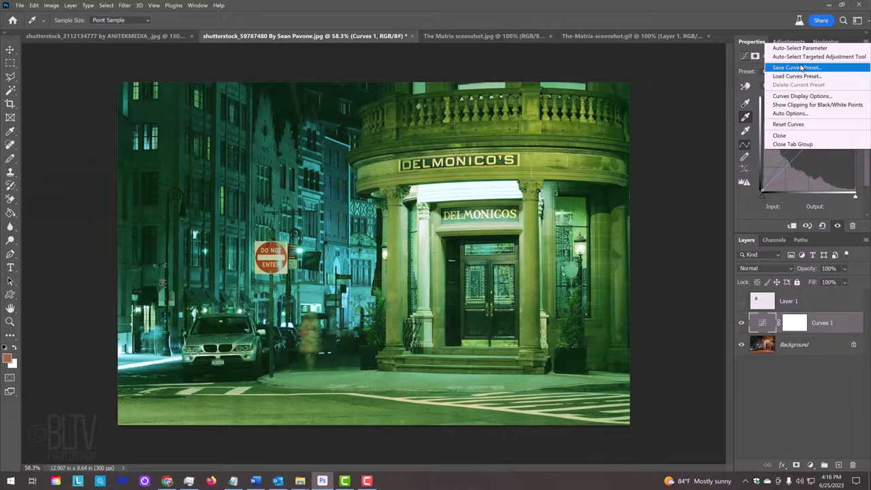
left_click(682, 104)
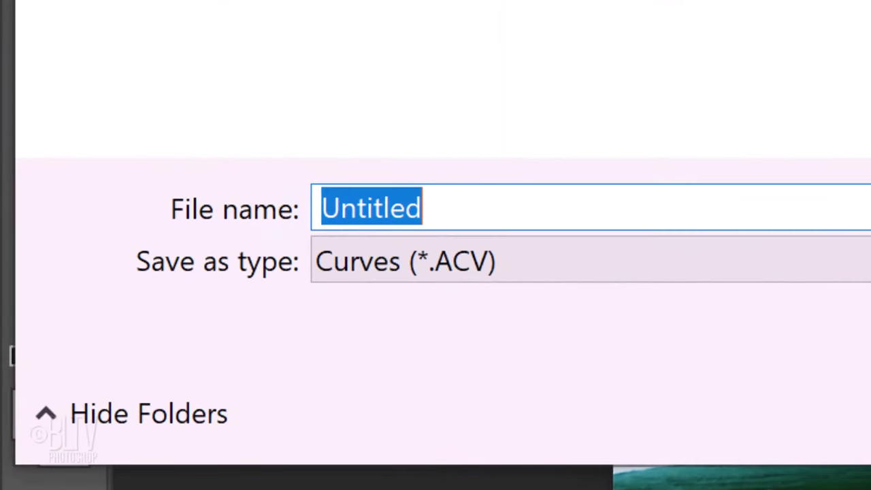
type("Ma")
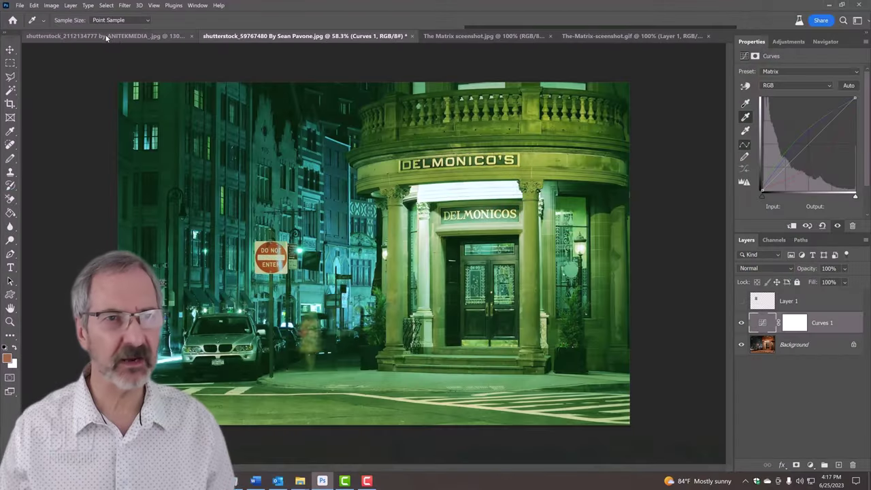
left_click(106, 36)
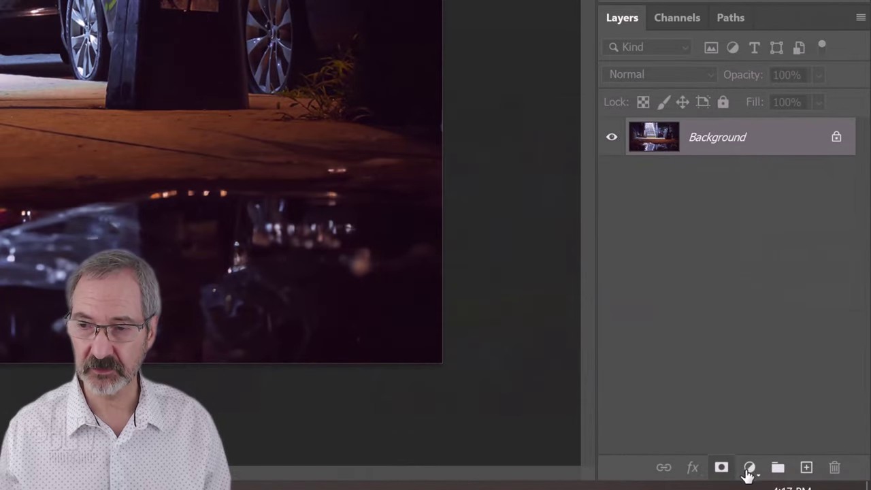
left_click(748, 469)
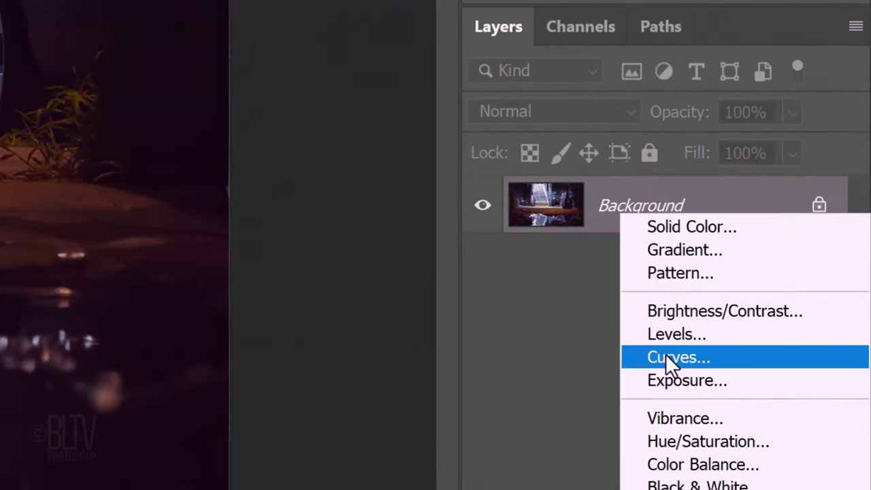
left_click(707, 285)
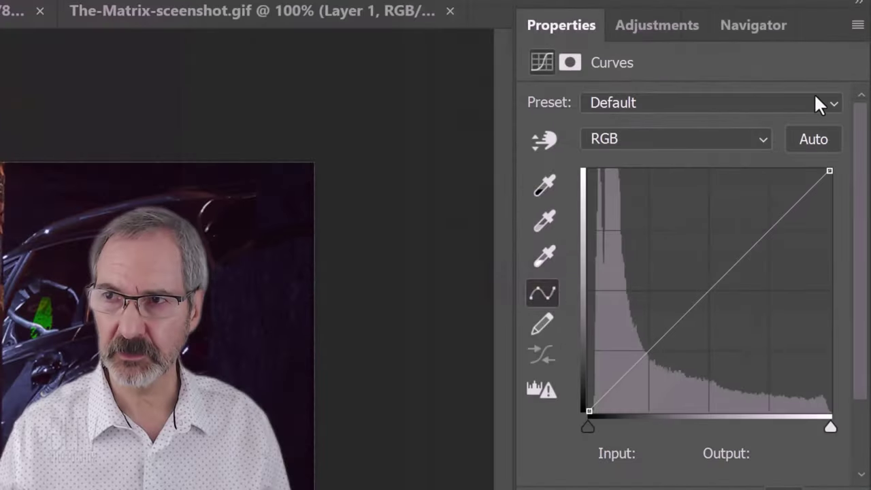
left_click(816, 102)
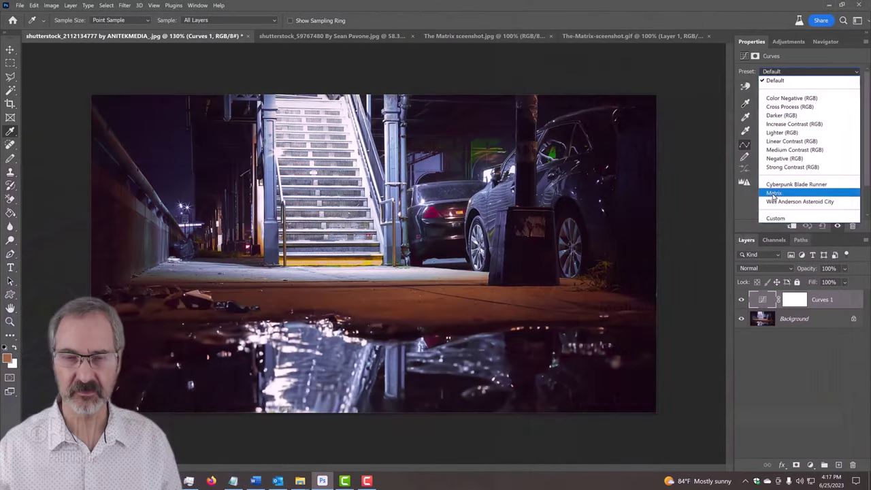
left_click(615, 419)
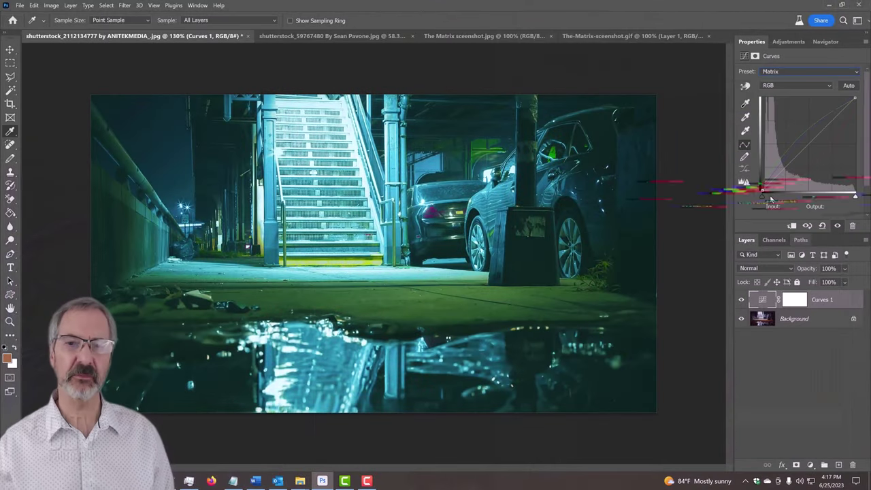